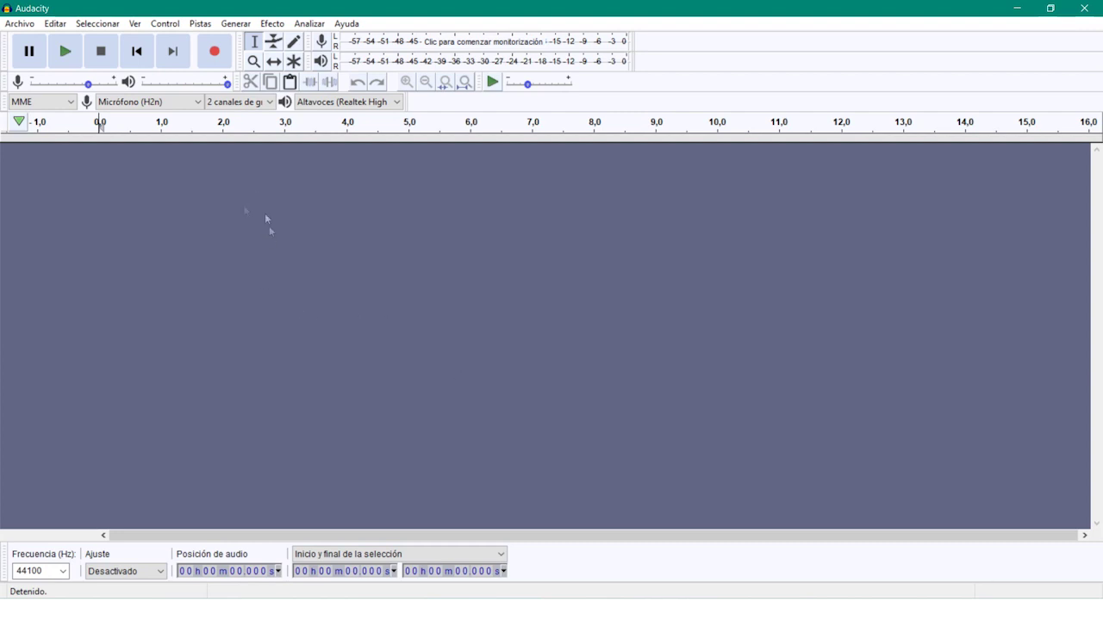
# Open the recent audio file "ambiente bosque.mp3" from the Clips de Audio folder
pyautogui.click(19, 23)
pyautogui.moveTo(38, 74)
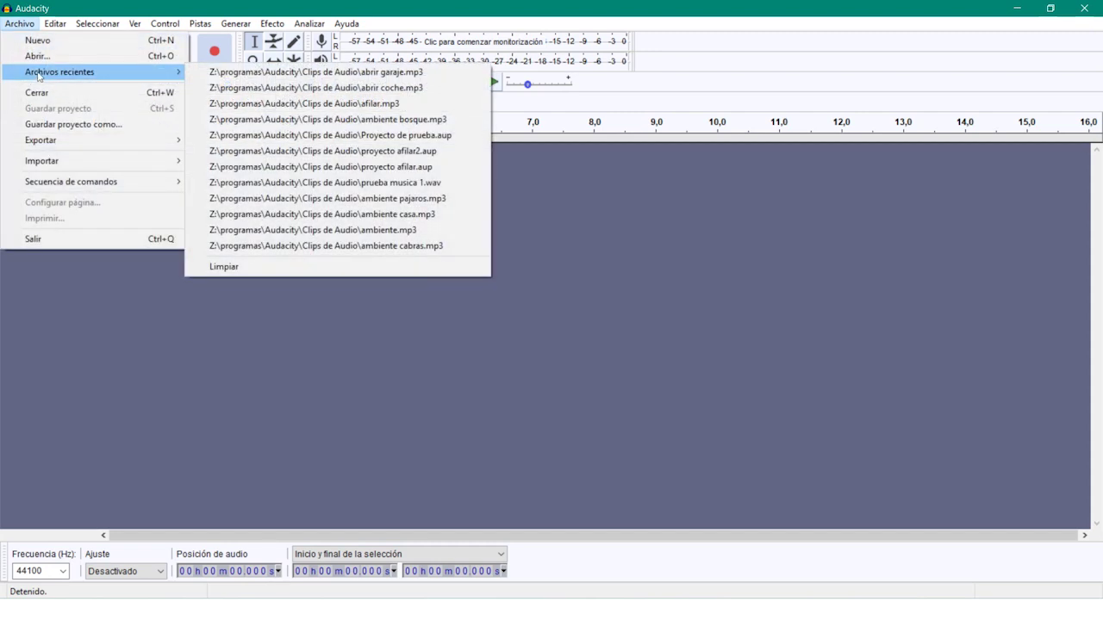
pyautogui.click(325, 119)
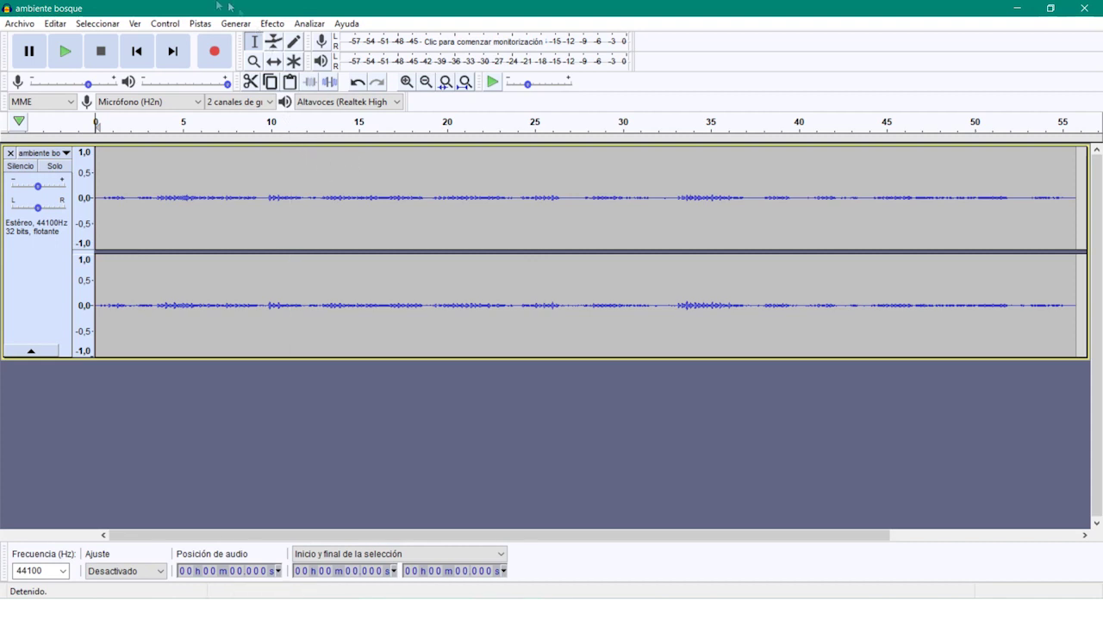
# Select all the audio in the ambiente bosque track, and clear the selection again
pyautogui.click(98, 24)
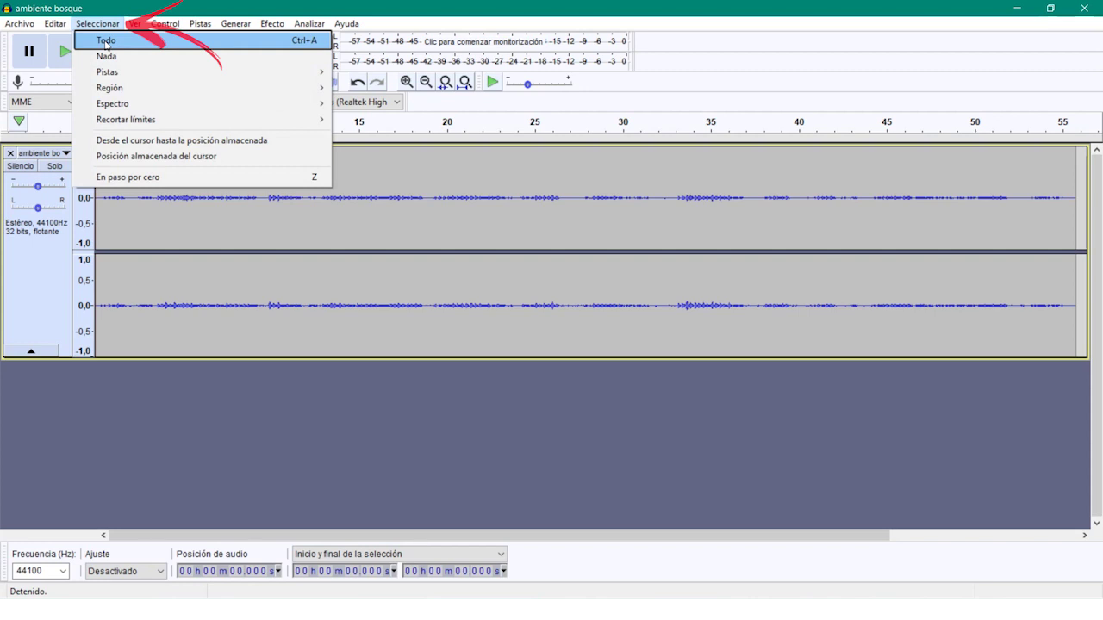
pyautogui.click(105, 40)
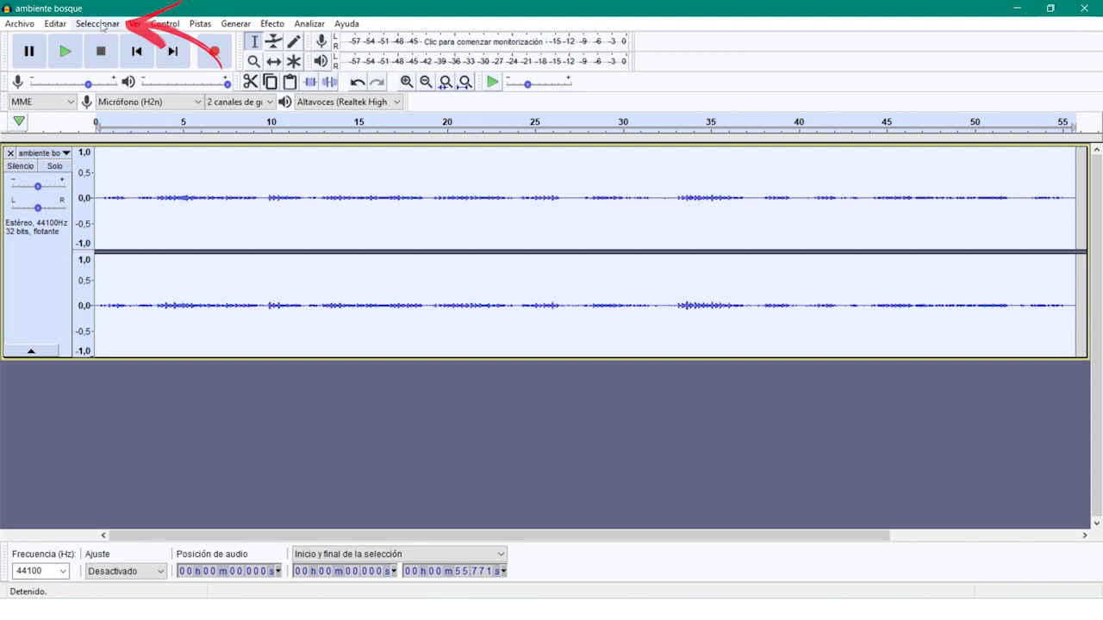
pyautogui.click(102, 25)
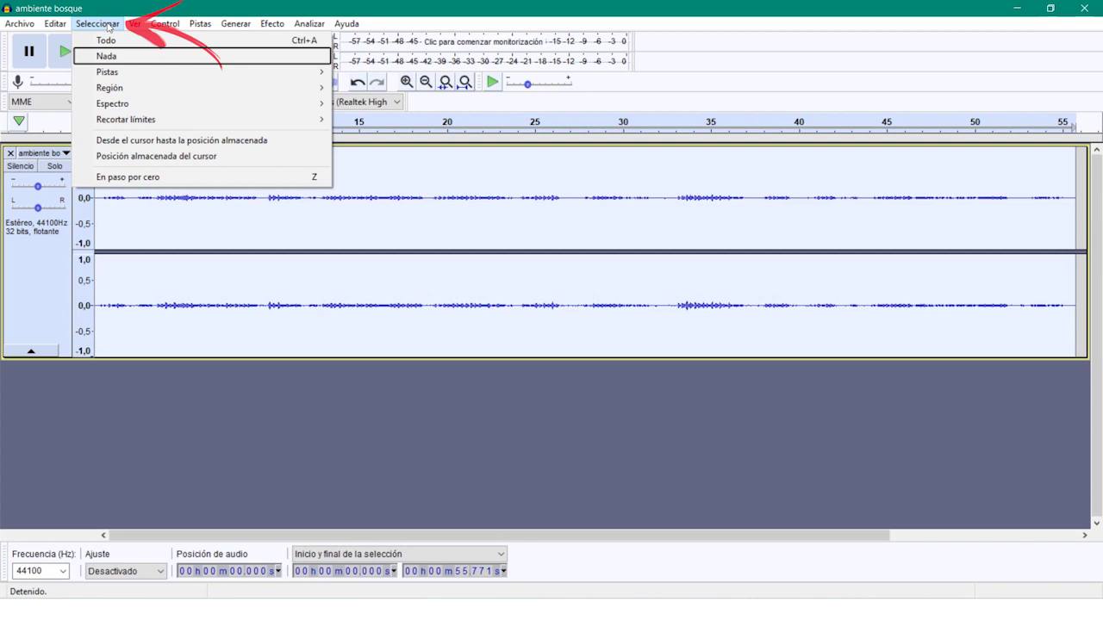
pyautogui.click(105, 60)
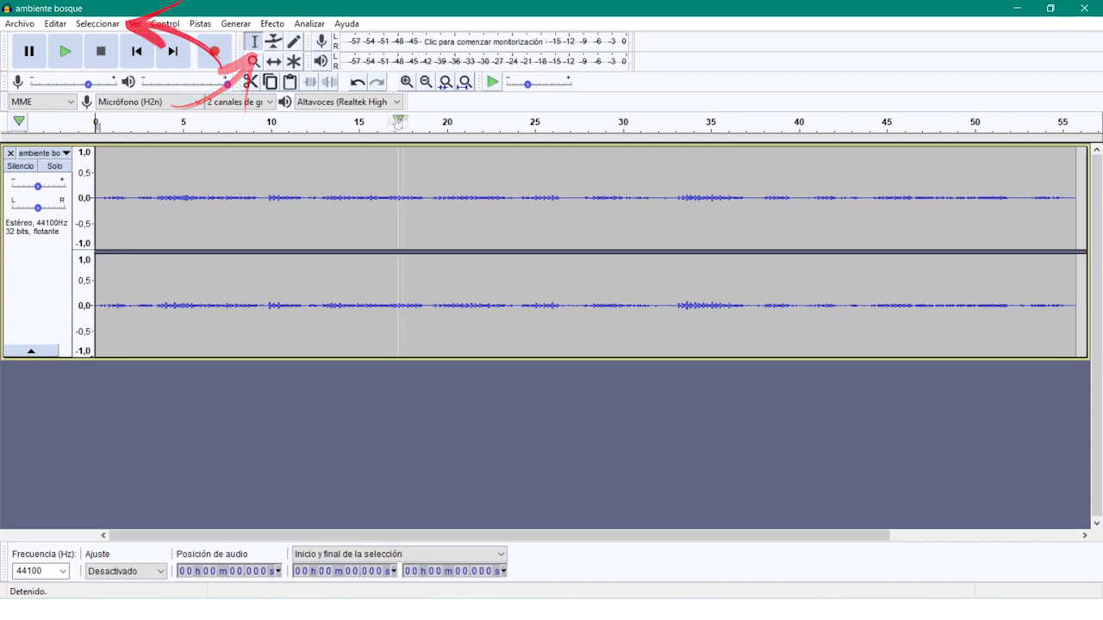
# Place the cursor at about 20.25 s and set the selection's left boundary to 15.251 s
pyautogui.click(451, 196)
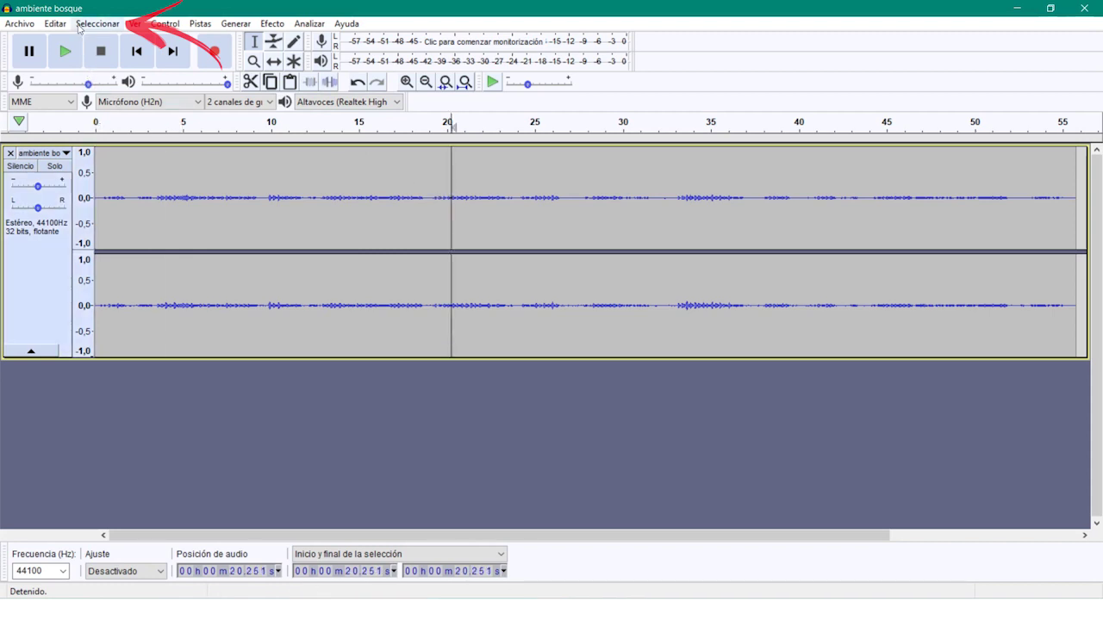
pyautogui.click(78, 26)
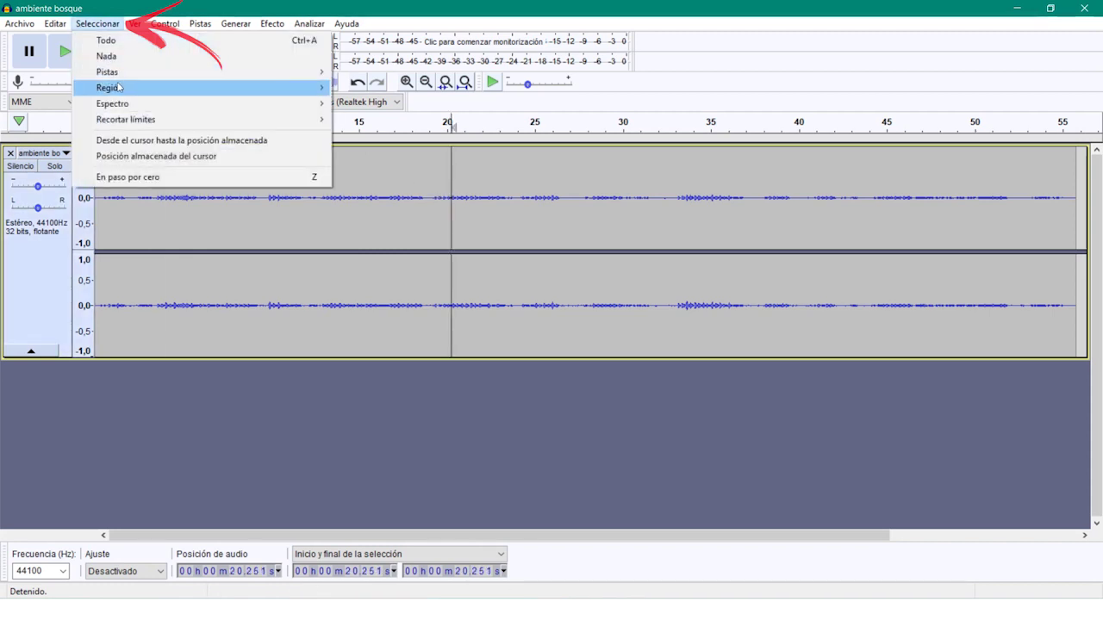
pyautogui.moveTo(118, 87)
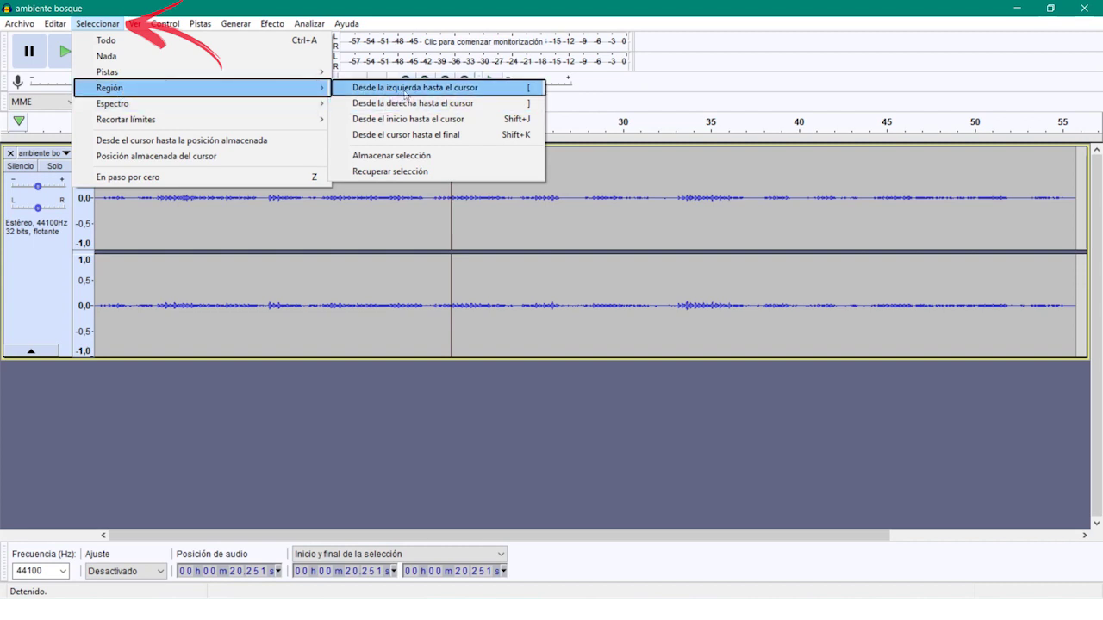
pyautogui.click(405, 89)
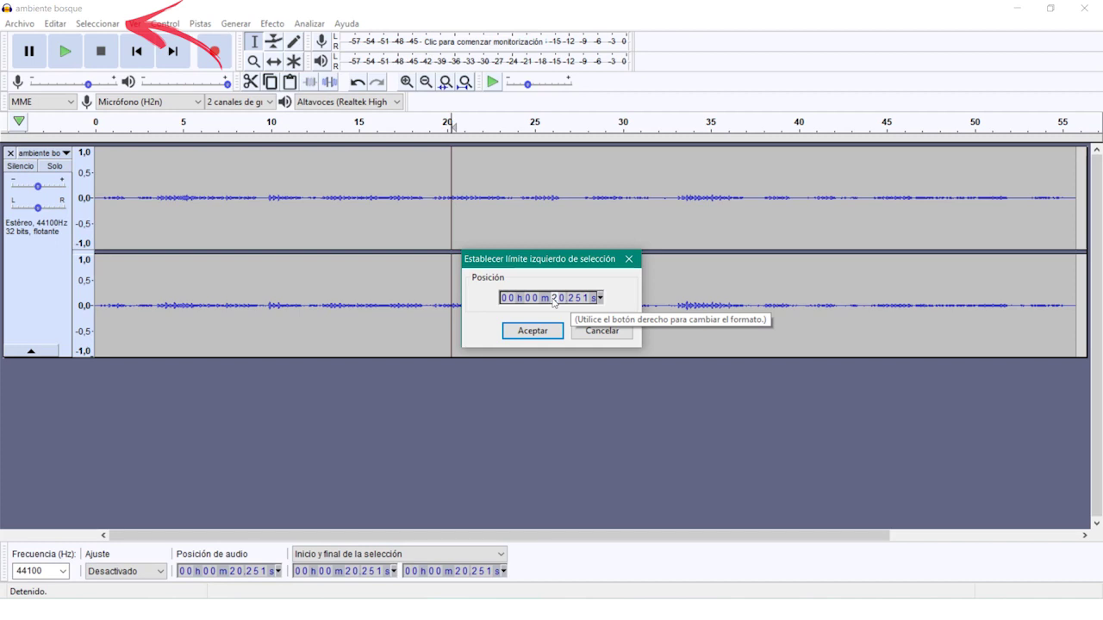
pyautogui.write('0m15')
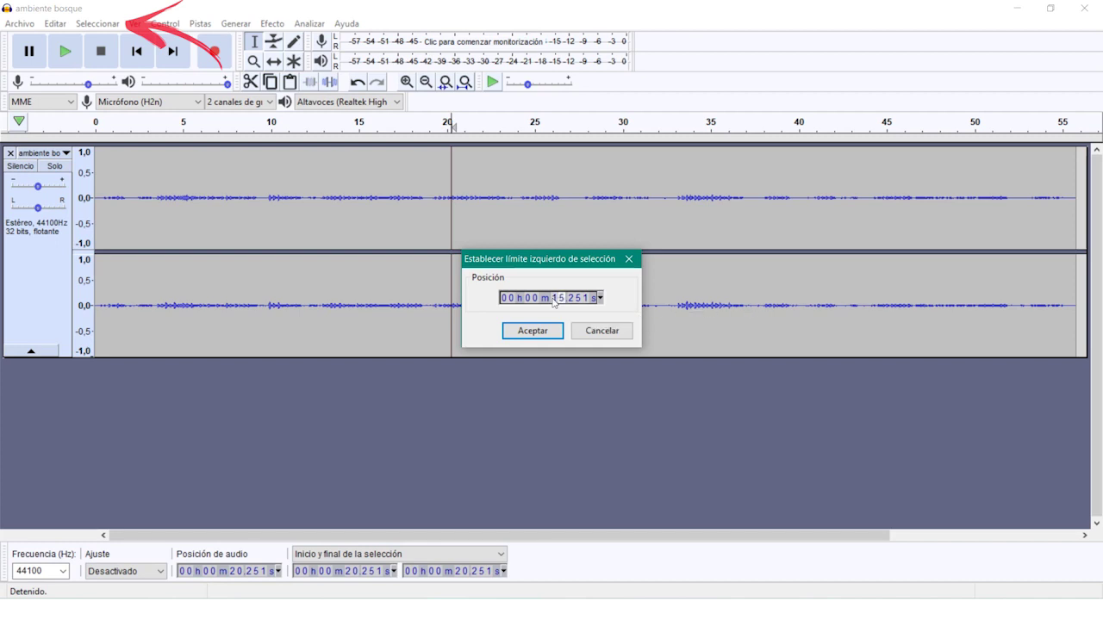
pyautogui.click(532, 331)
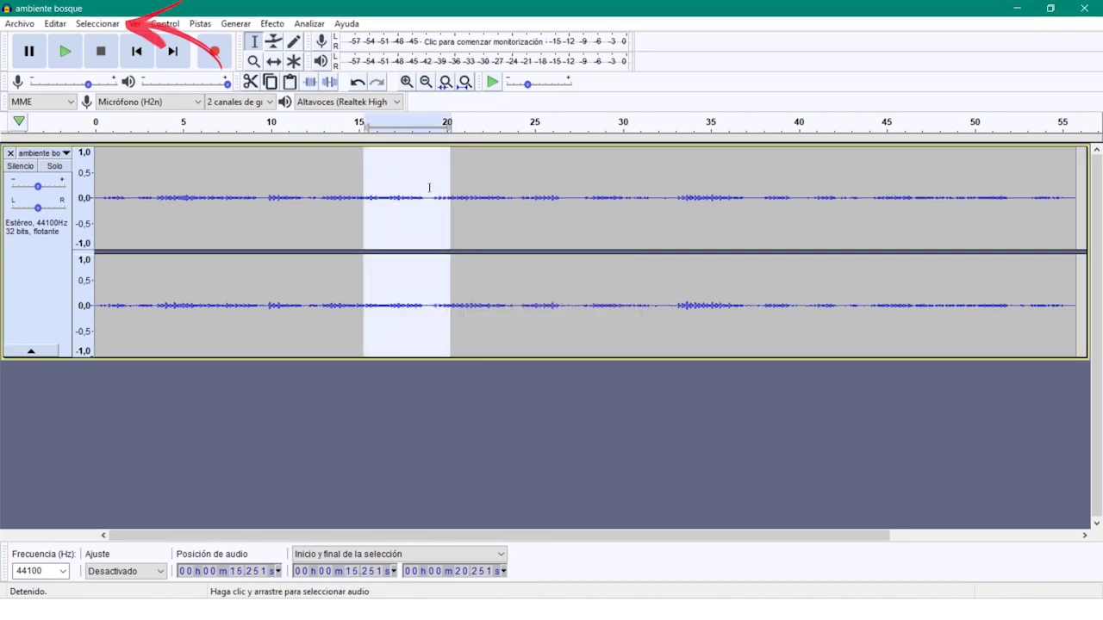
# Place the cursor at about 21.9 s and set the selection's right boundary to 31.884 s
pyautogui.click(479, 178)
pyautogui.click(97, 23)
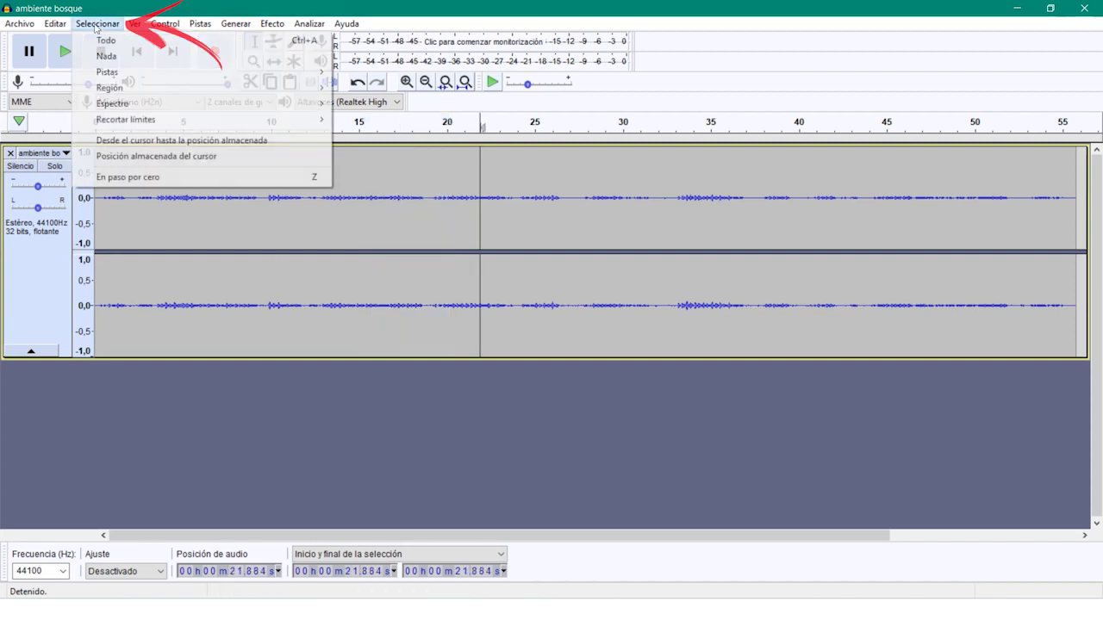
pyautogui.moveTo(285, 88)
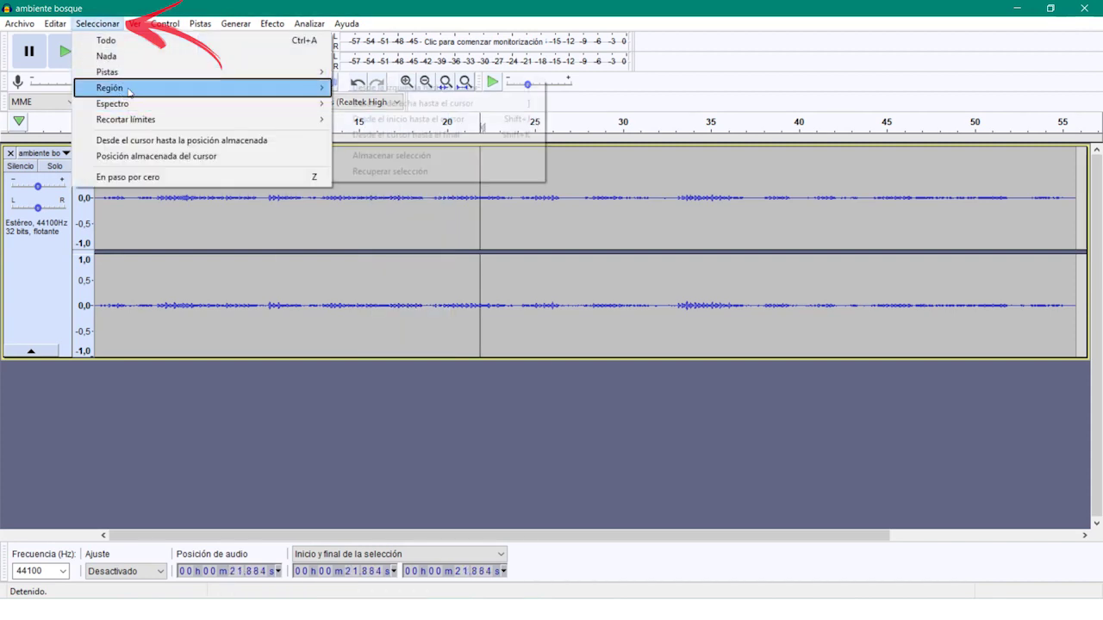
pyautogui.click(417, 107)
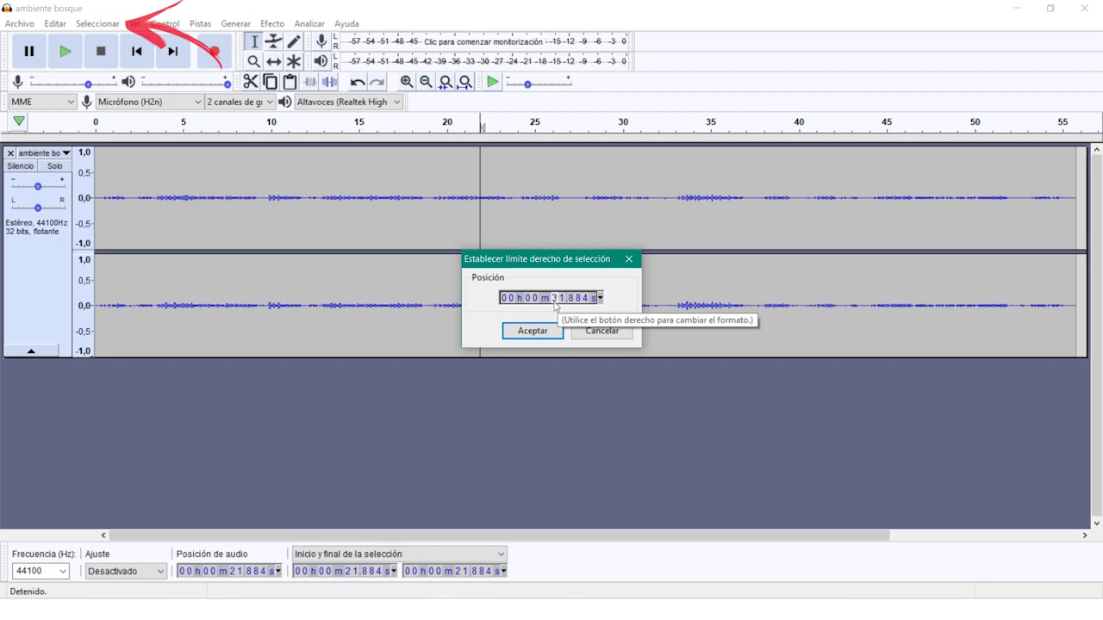
pyautogui.press('Return')
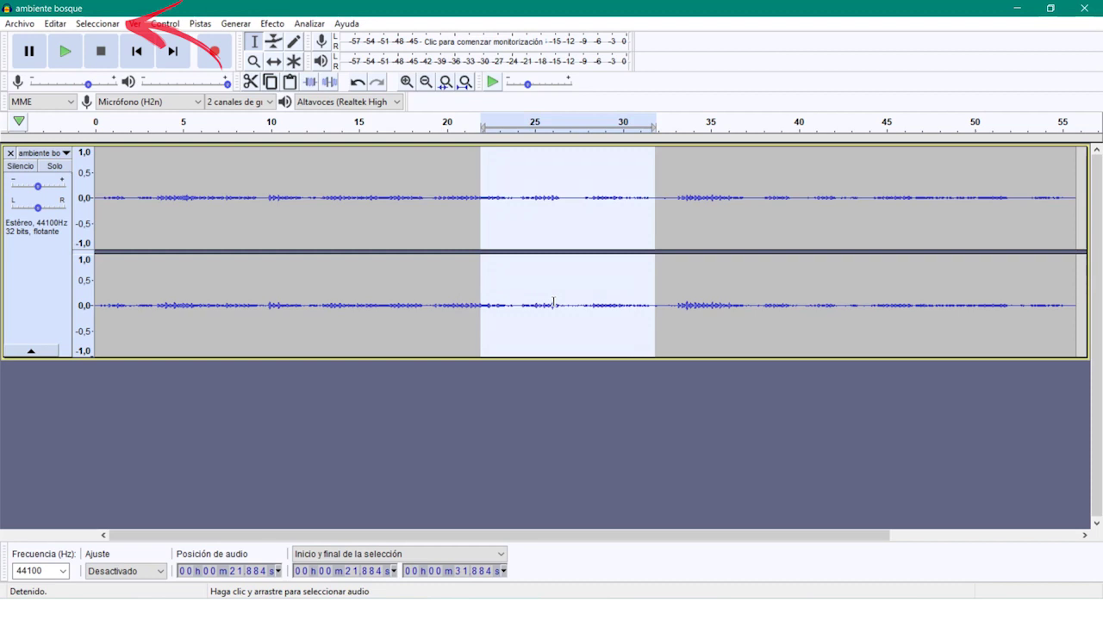
# Place the cursor at about 17.4 s and select the region from the track's start to the cursor
pyautogui.click(400, 192)
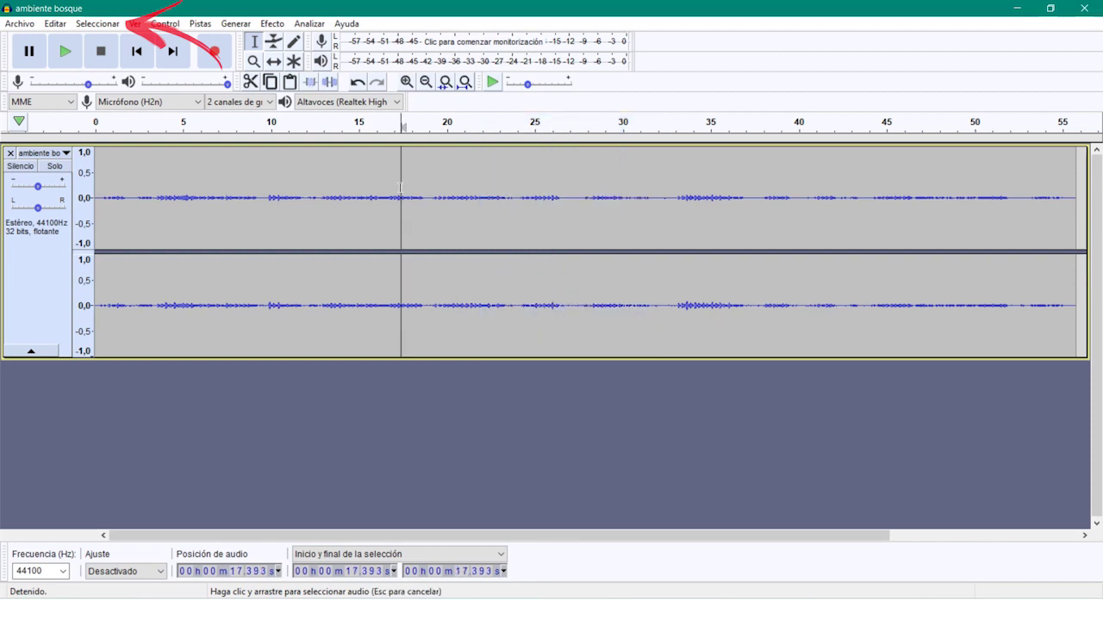
pyautogui.click(97, 23)
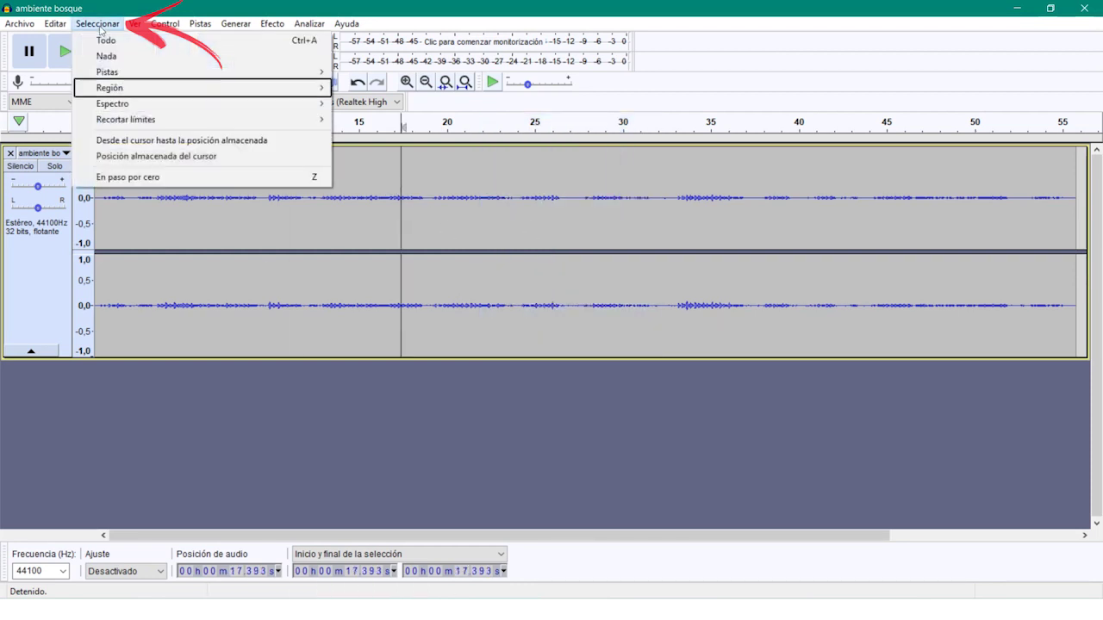
pyautogui.moveTo(135, 88)
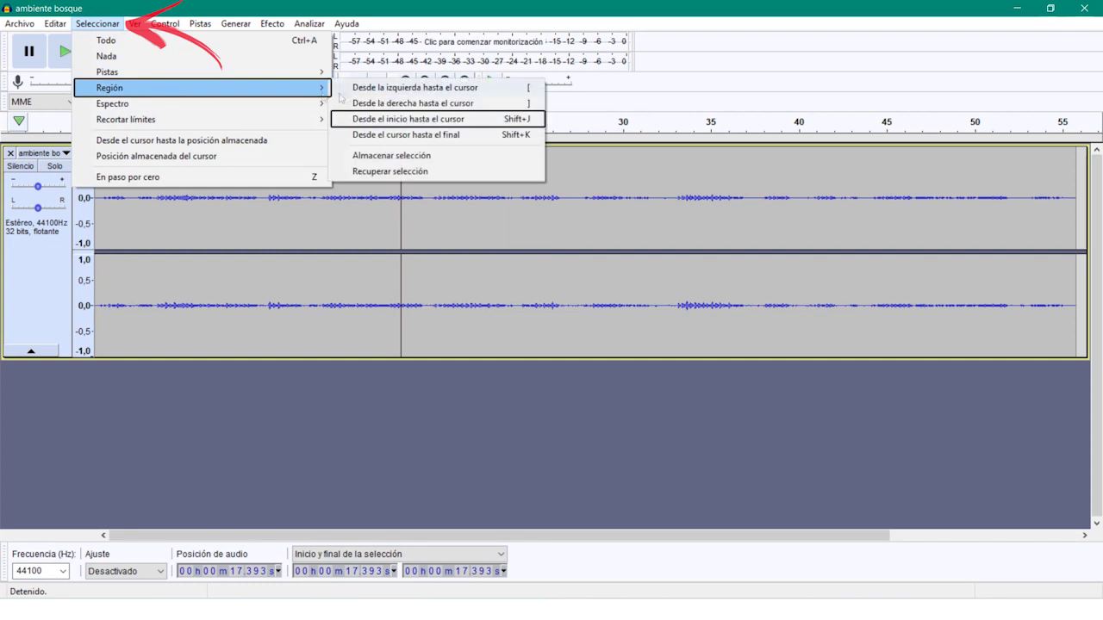
pyautogui.click(411, 119)
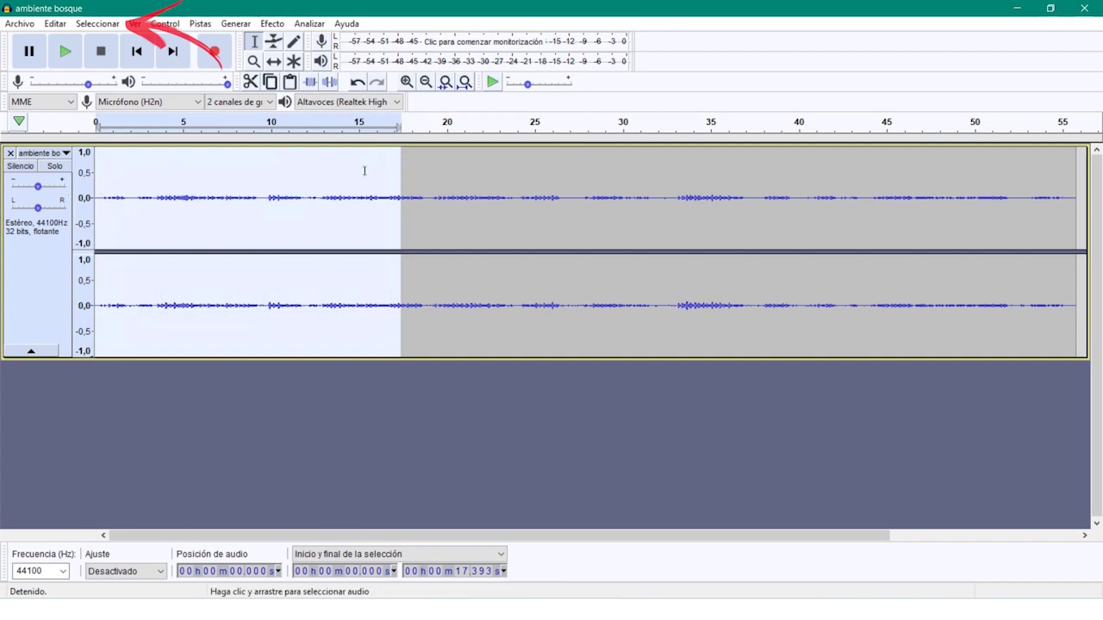
# Place the cursor at about 21.4 s and select the region from the cursor to the track's end
pyautogui.click(471, 193)
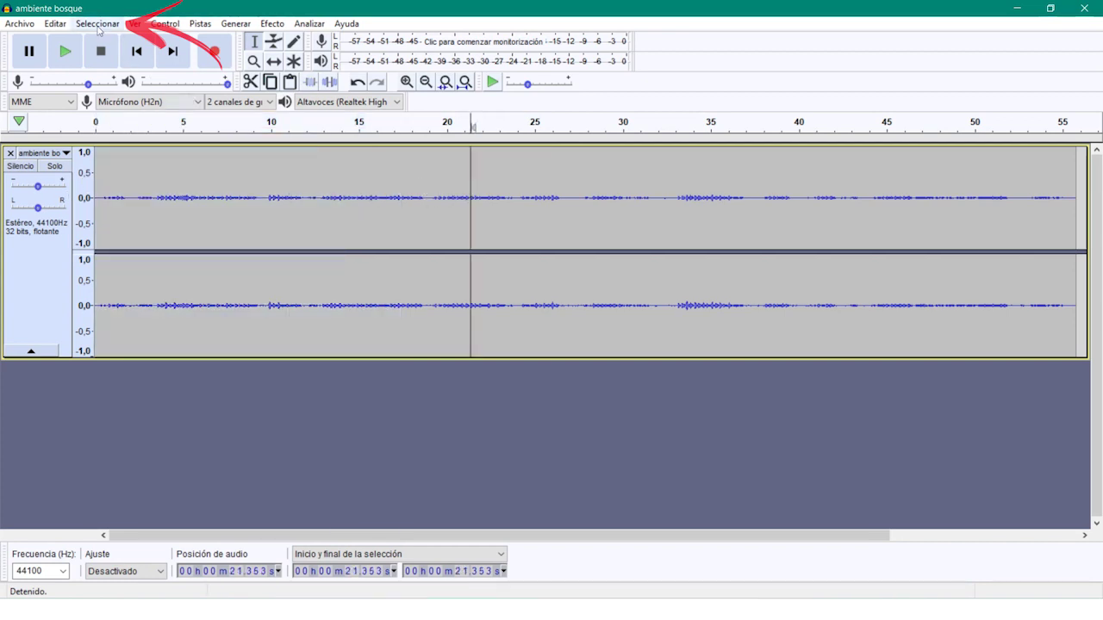
pyautogui.click(97, 23)
pyautogui.moveTo(125, 95)
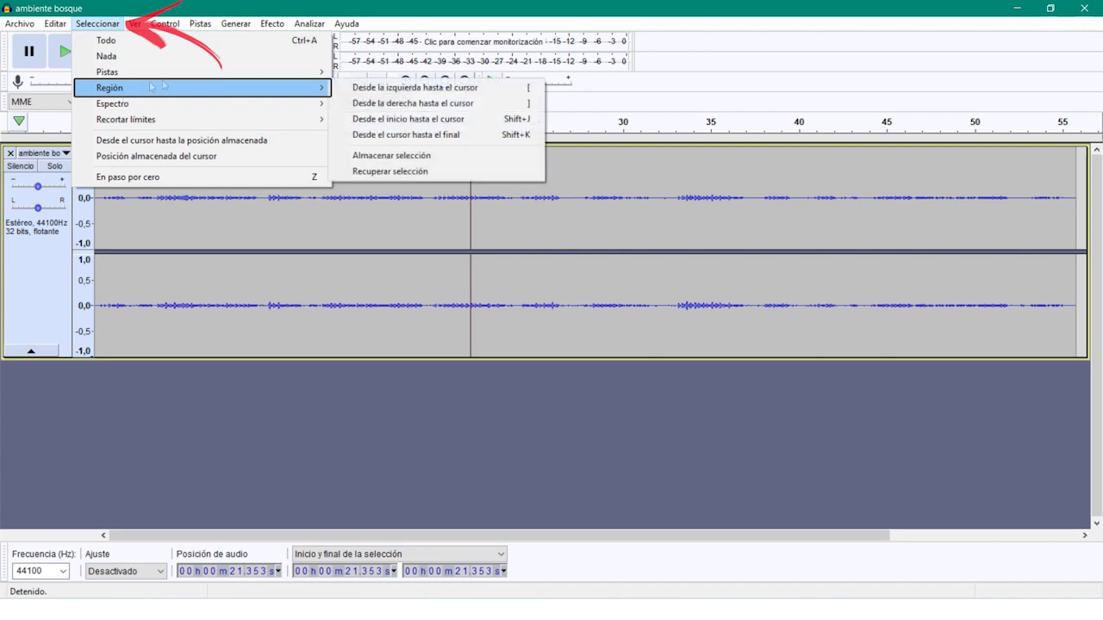
pyautogui.click(392, 138)
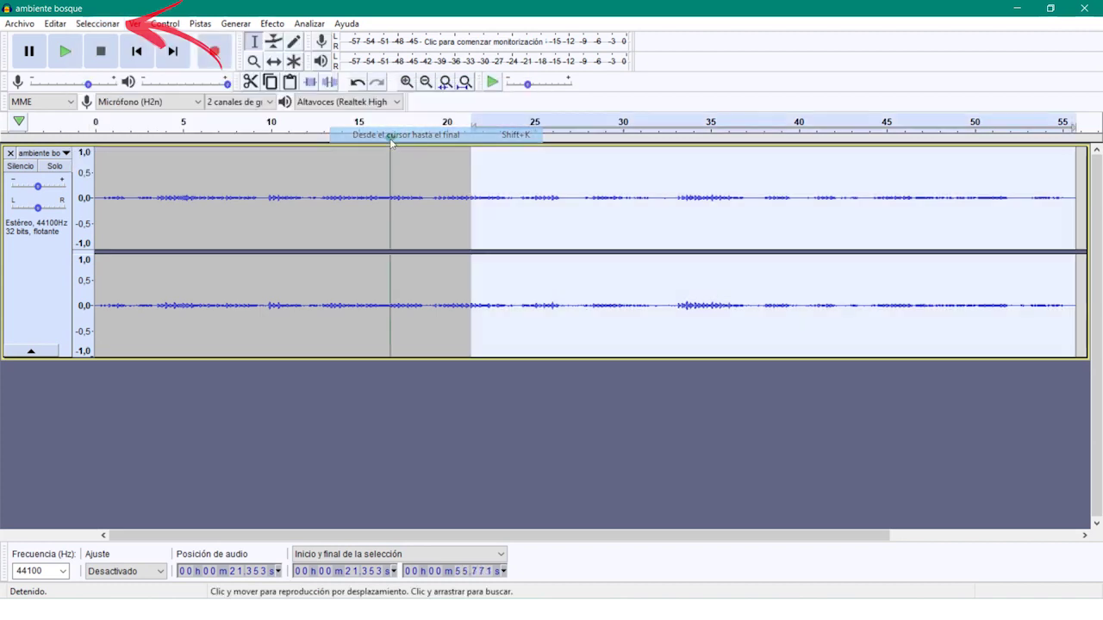
pyautogui.moveTo(551, 535)
pyautogui.mouseDown()
pyautogui.moveTo(747, 522)
pyautogui.moveTo(538, 526)
pyautogui.mouseUp()
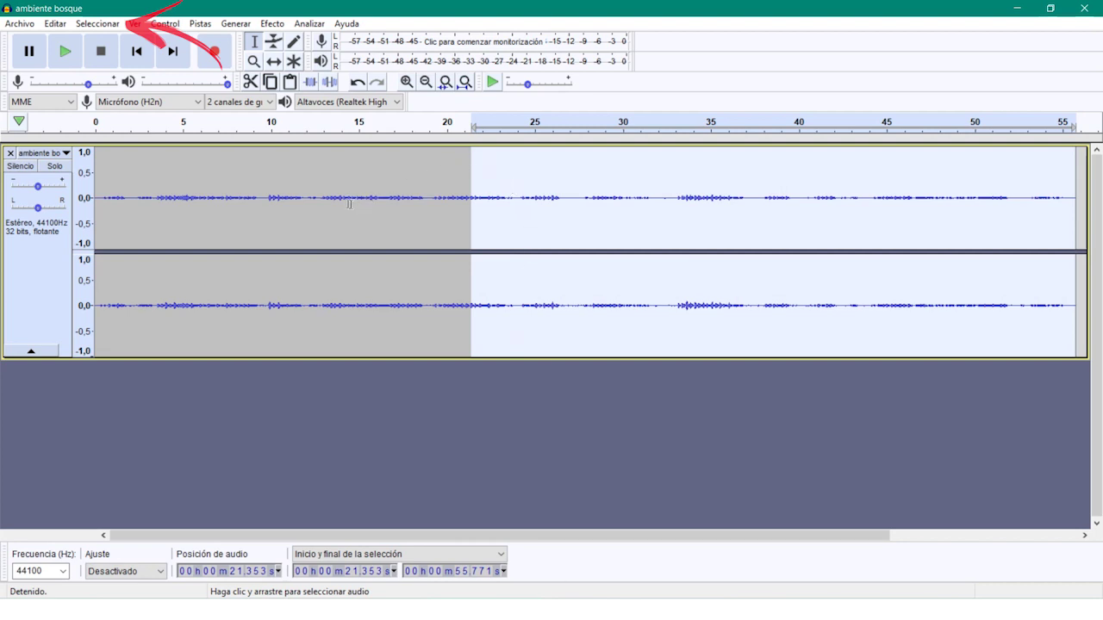
# Select the range from about 9.5 s to about 27.2 s in the ambiente bosque track
pyautogui.click(261, 196)
pyautogui.moveTo(265, 195); pyautogui.dragTo(573, 187)
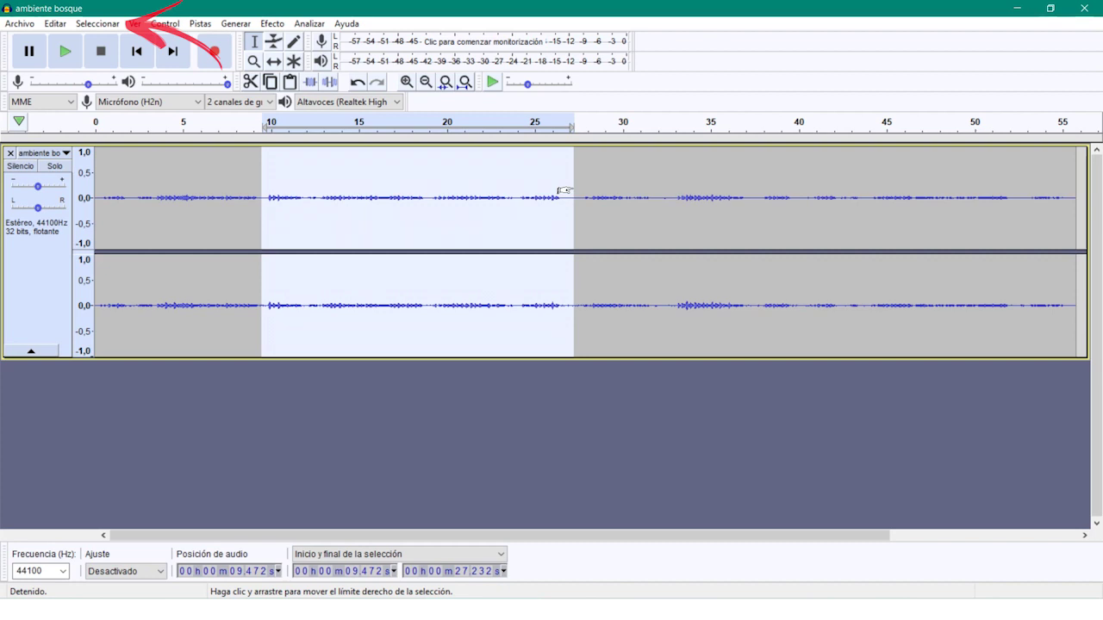
pyautogui.click(95, 32)
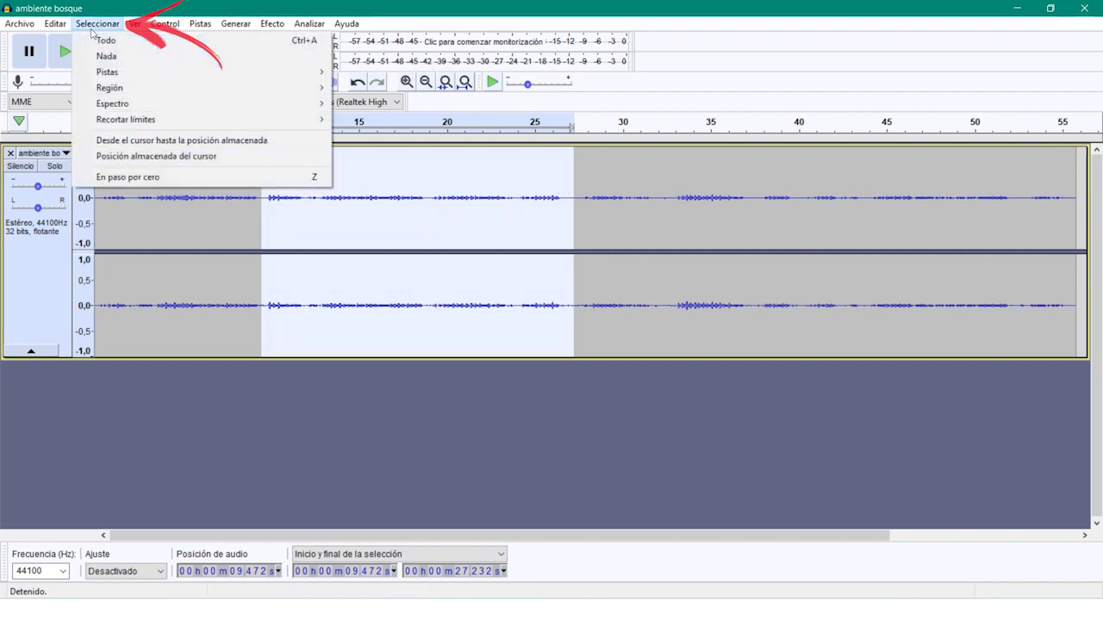
pyautogui.moveTo(118, 72)
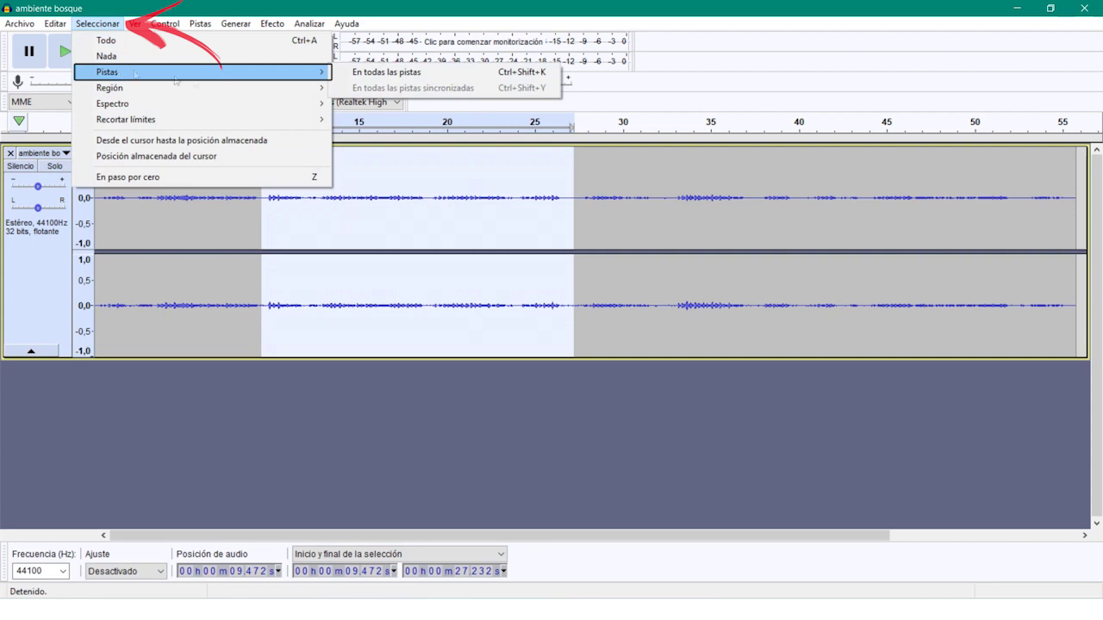
# Import the audio file "ambiente bosque 2.mp3" into the project as a second track
pyautogui.click(19, 23)
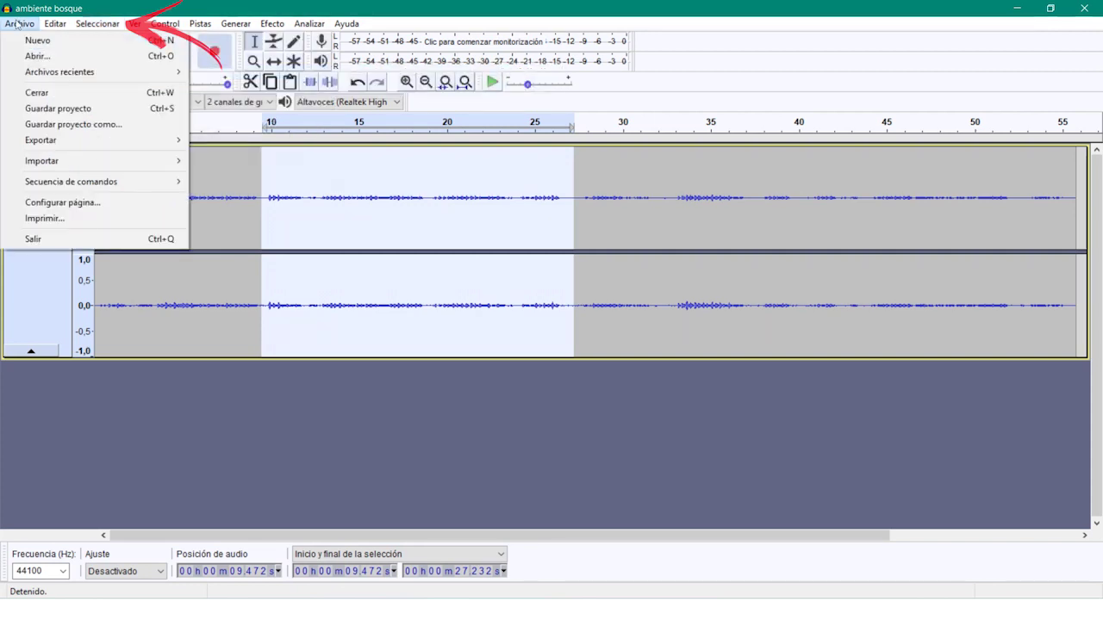
pyautogui.moveTo(57, 160)
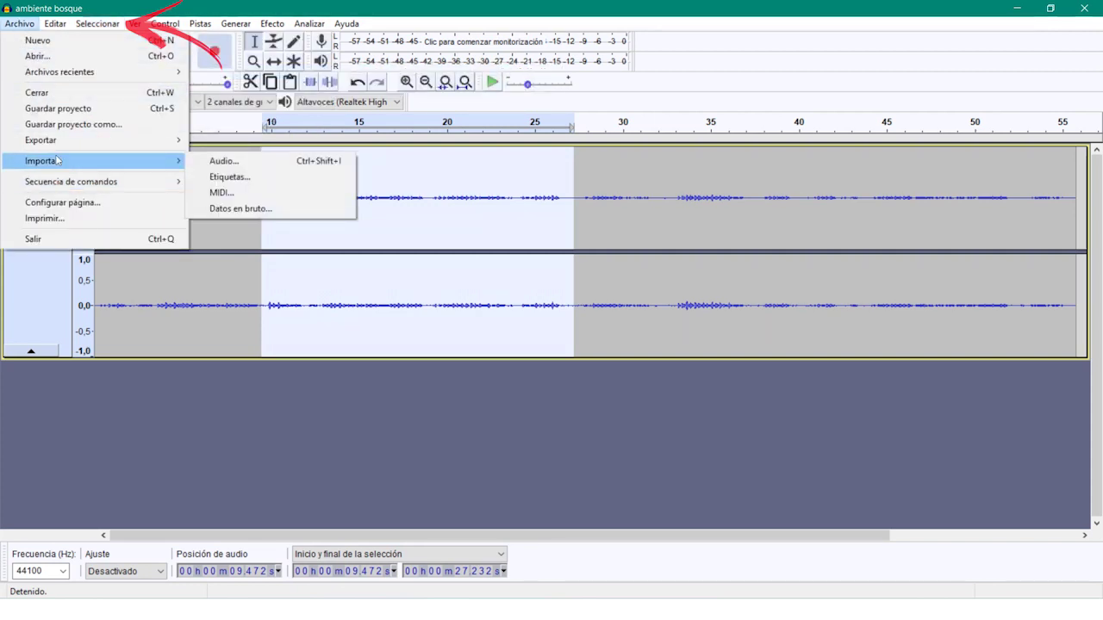
pyautogui.click(231, 164)
pyautogui.doubleClick(272, 322)
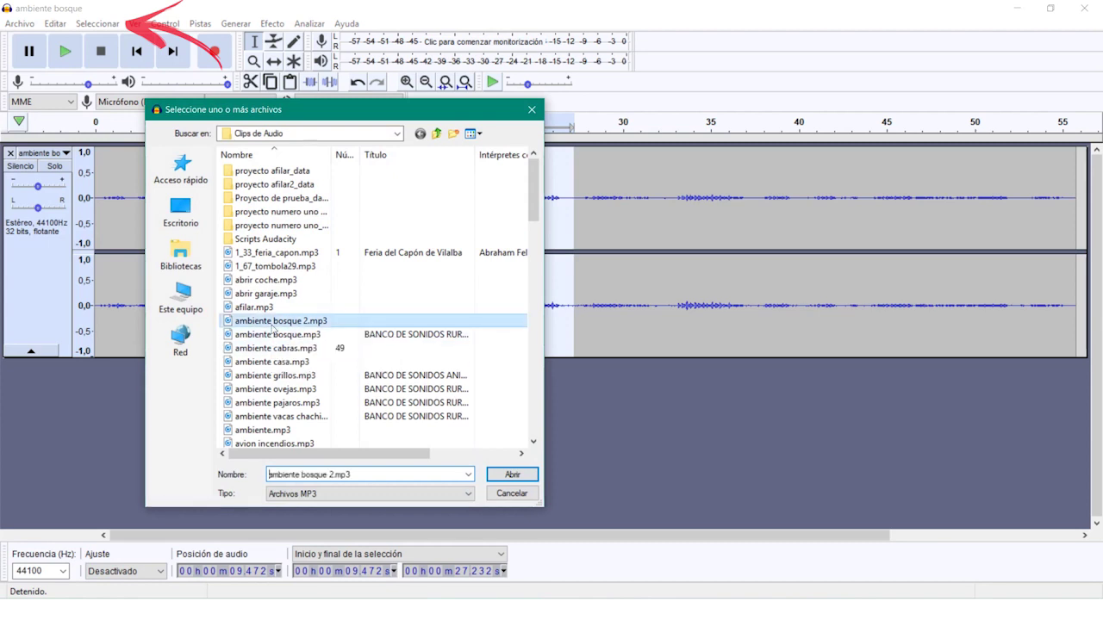
pyautogui.scroll(1, 302, 249)
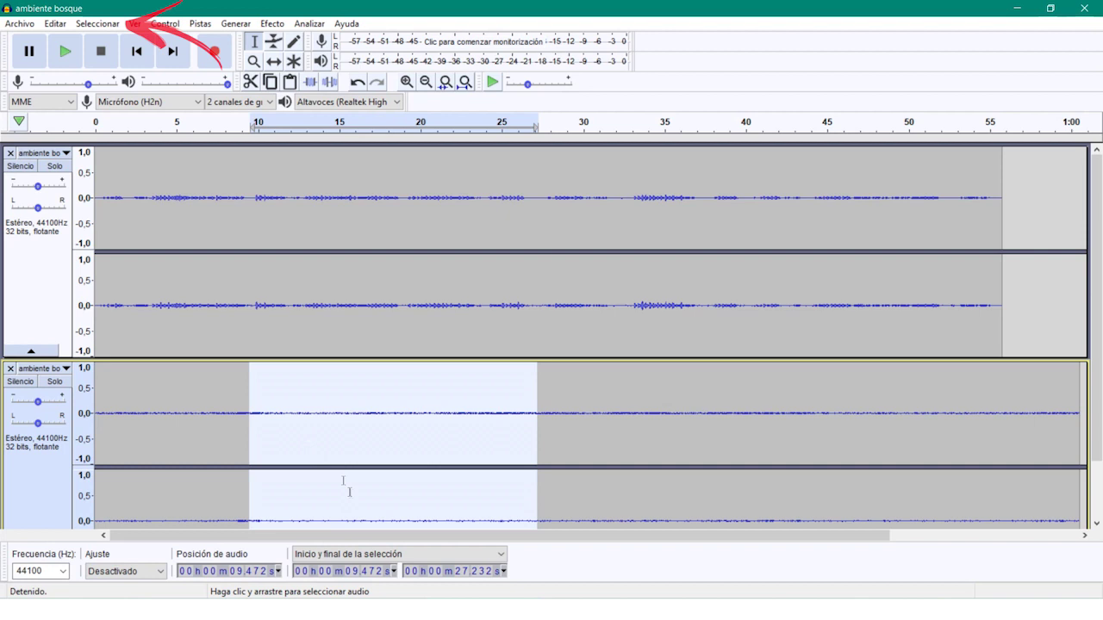
# Extend the current time selection across all tracks
pyautogui.click(84, 24)
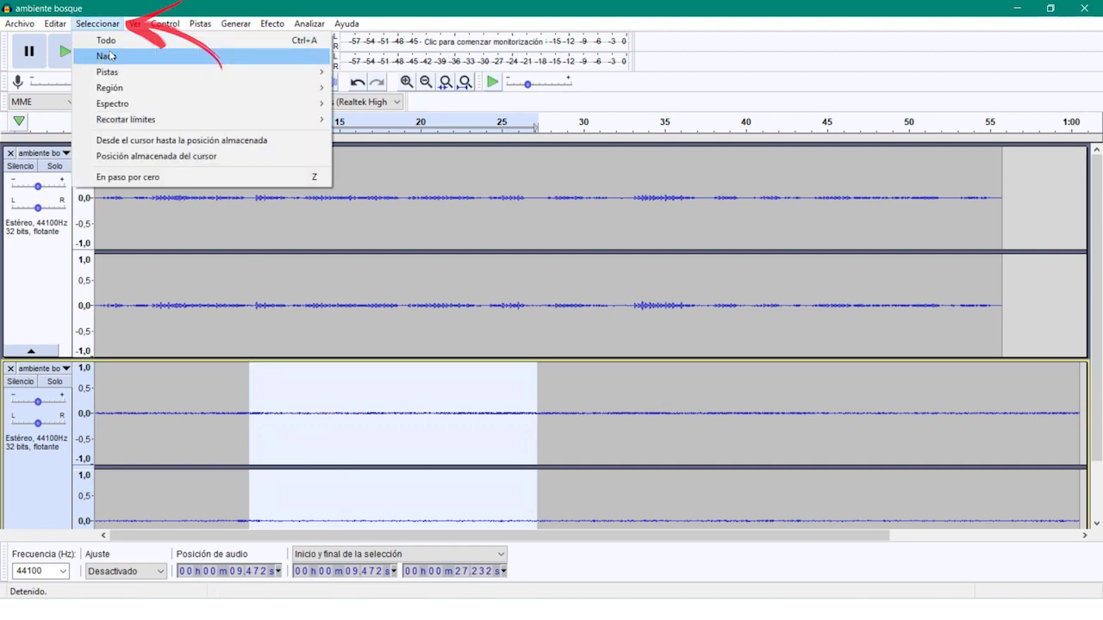
pyautogui.moveTo(129, 76)
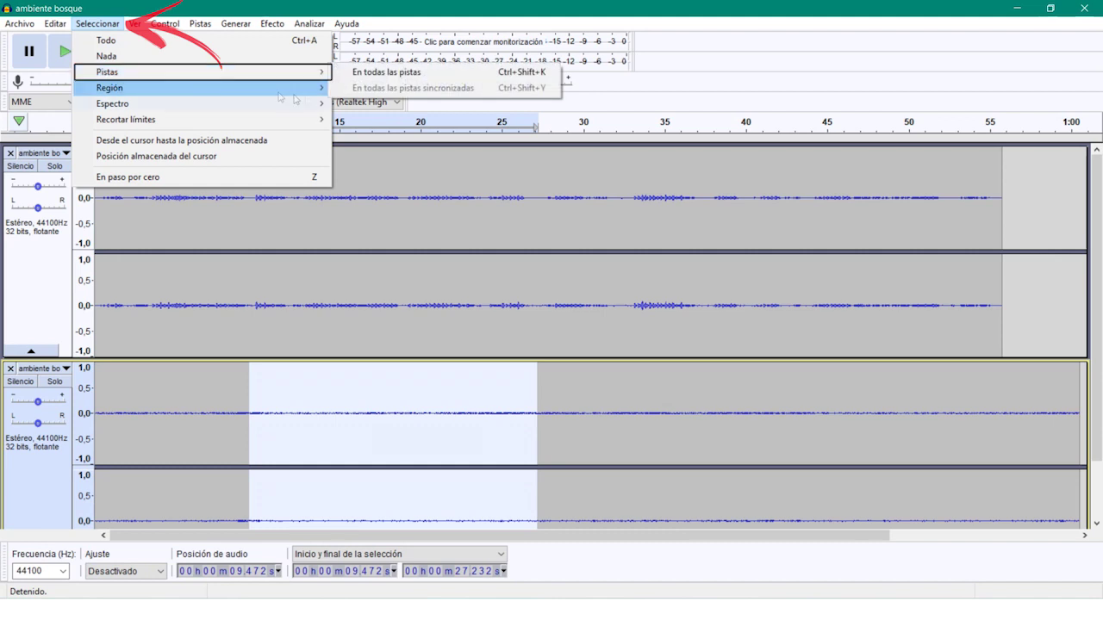
pyautogui.click(384, 73)
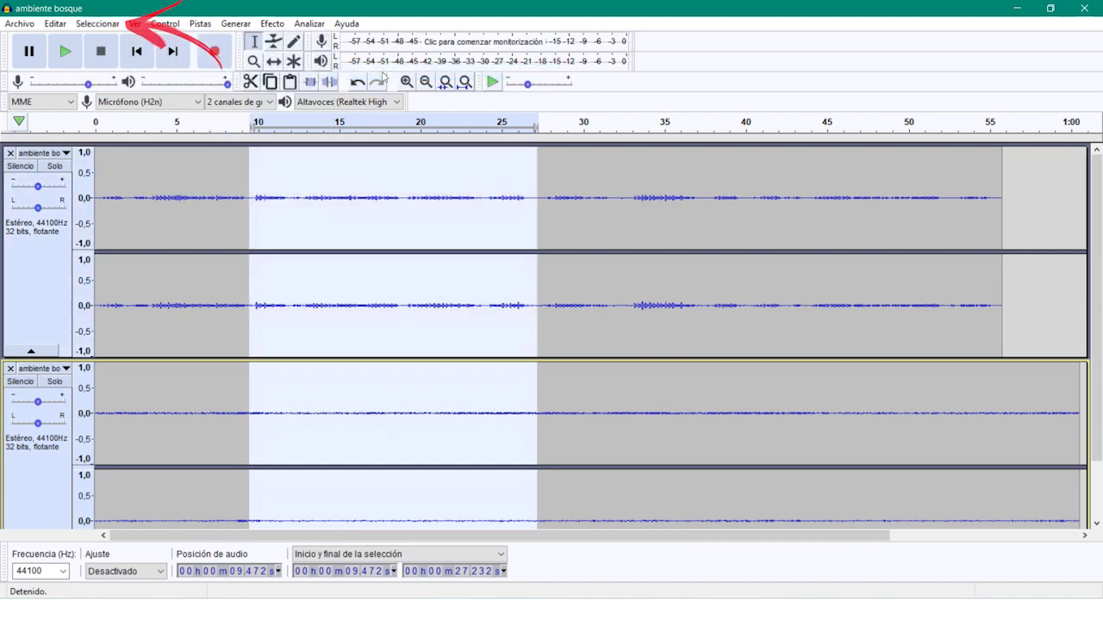
pyautogui.scroll(-2, 1100, 392)
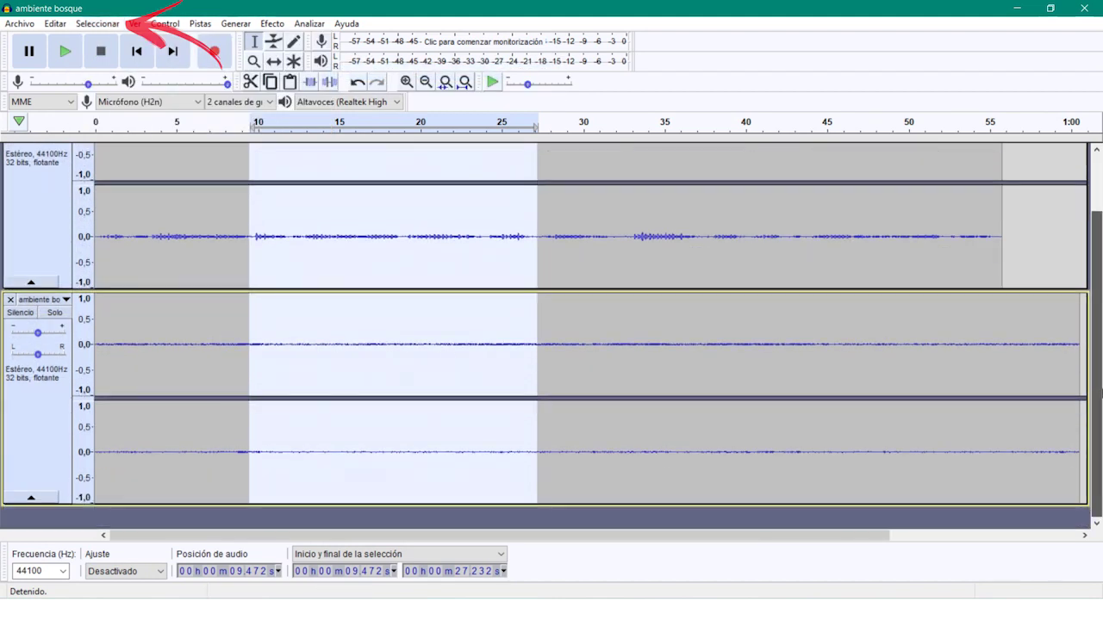
pyautogui.scroll(2, 1100, 392)
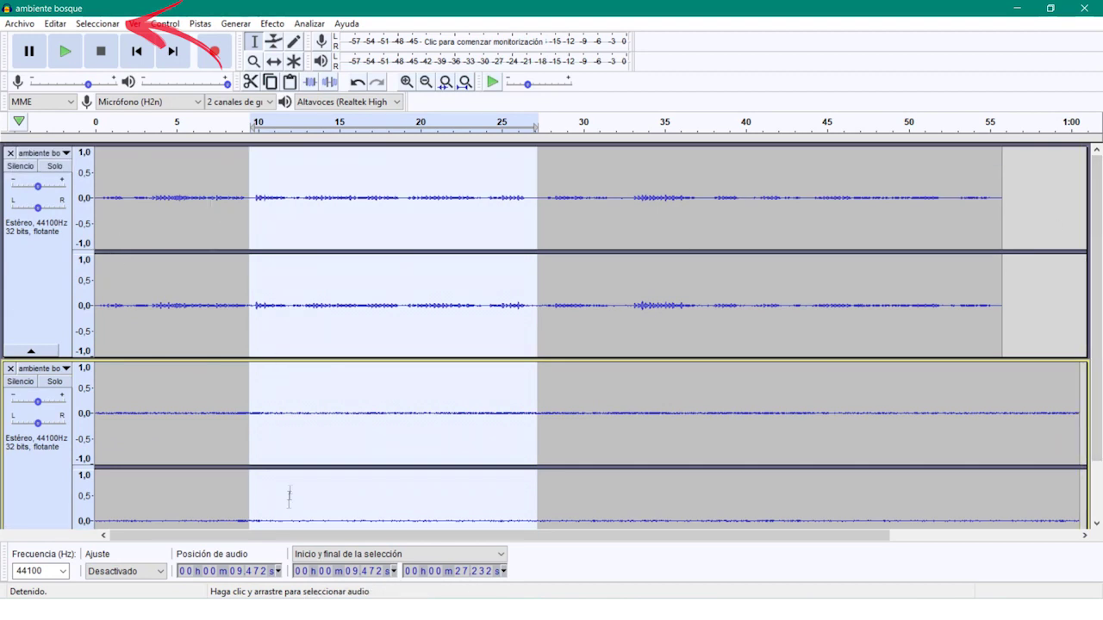